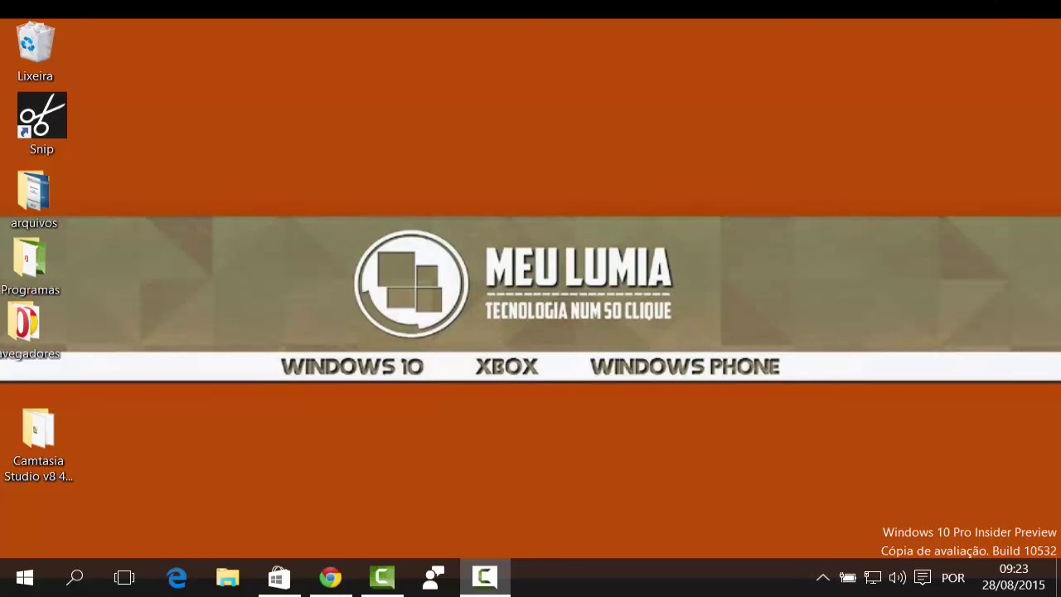
Open the advanced options of Windows Update from the system settings.
key("super+a")
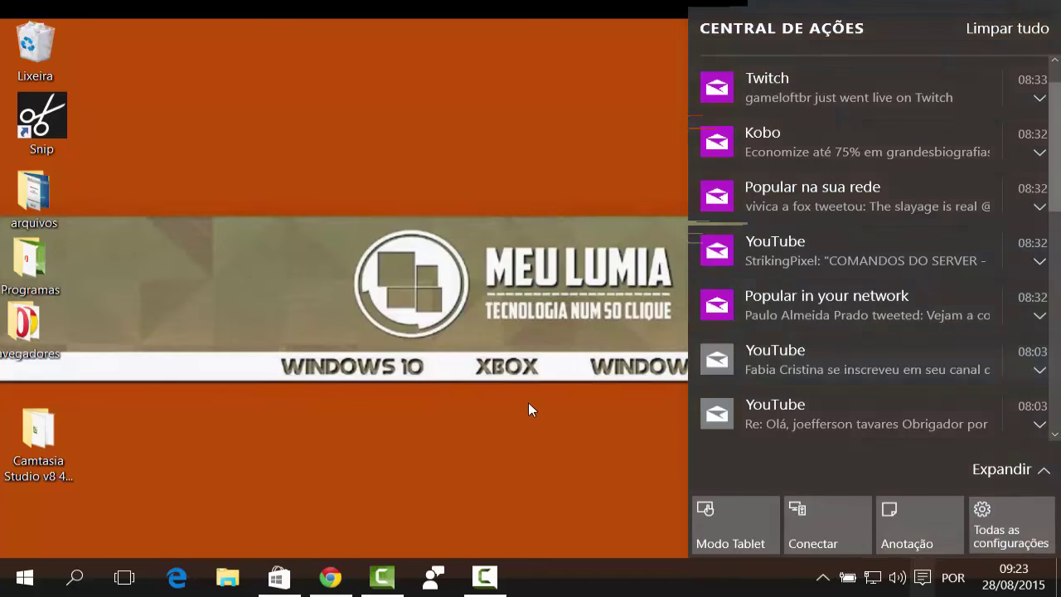
left_click(529, 404)
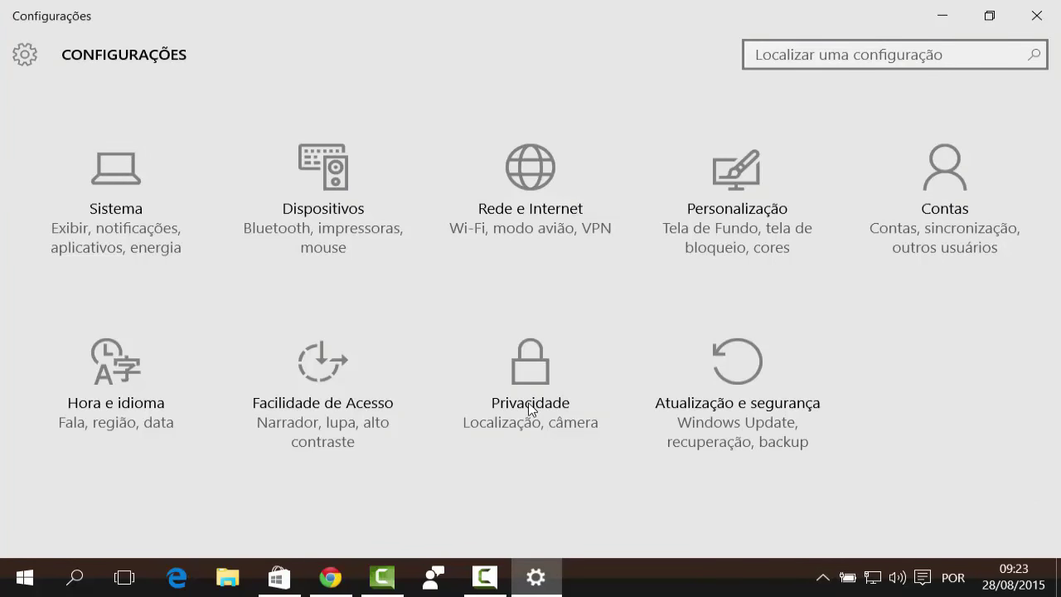
left_click(746, 405)
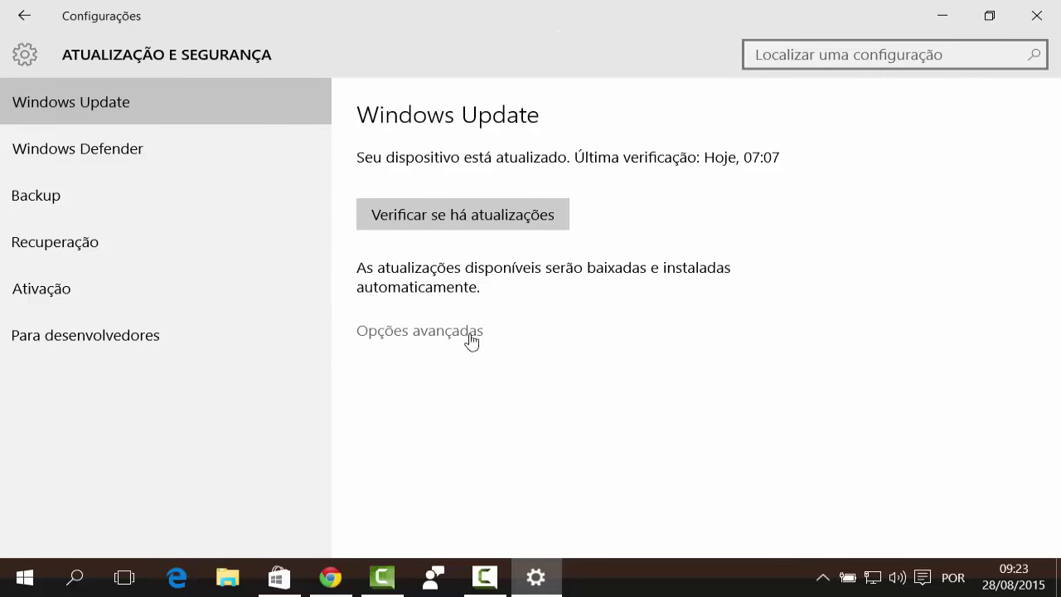
left_click(423, 339)
Review the Windows Insider build options and the Fast and Slow ring choices, and close the settings.
scroll(421, 347, "down", 2)
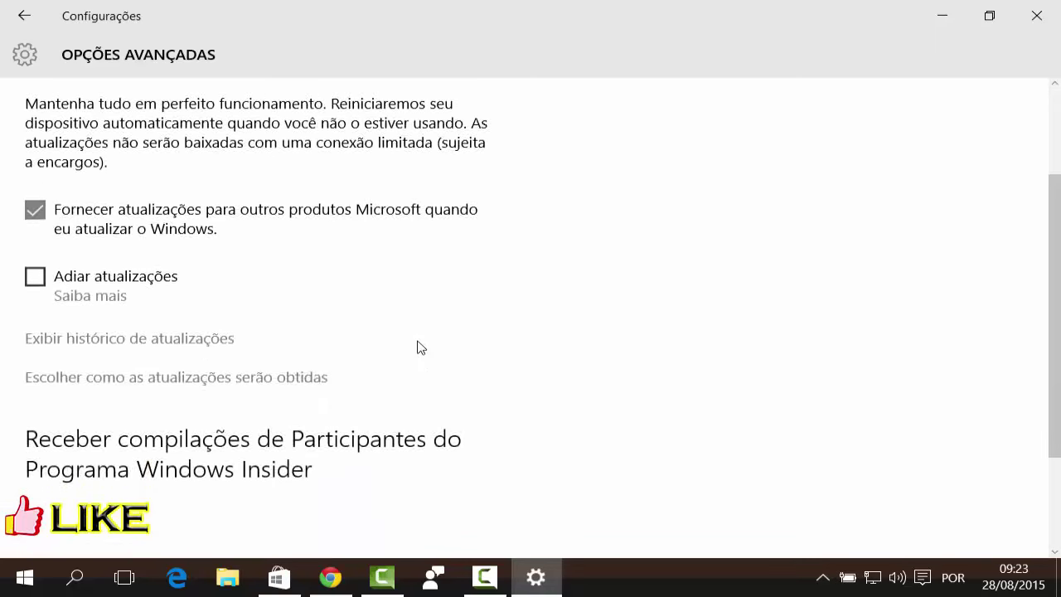
scroll(421, 348, "down", 2)
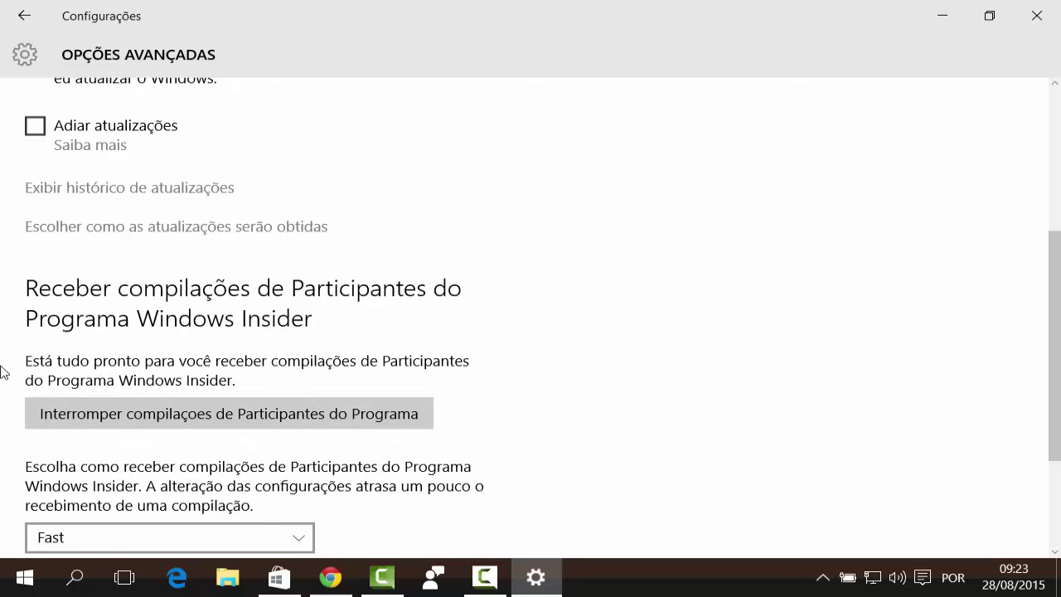
scroll(1, 372, "down", 3)
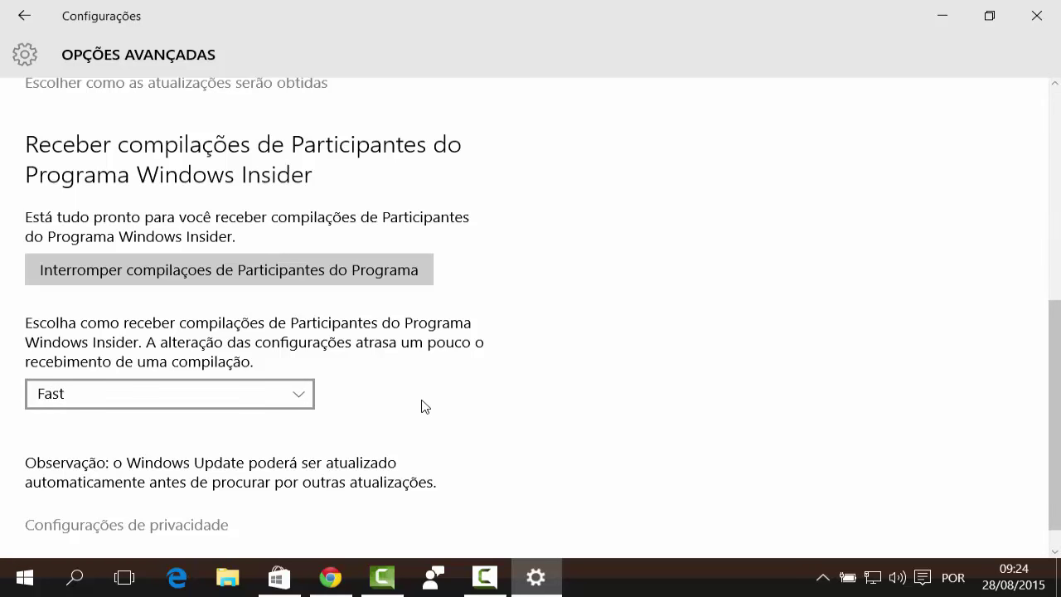
left_click(273, 406)
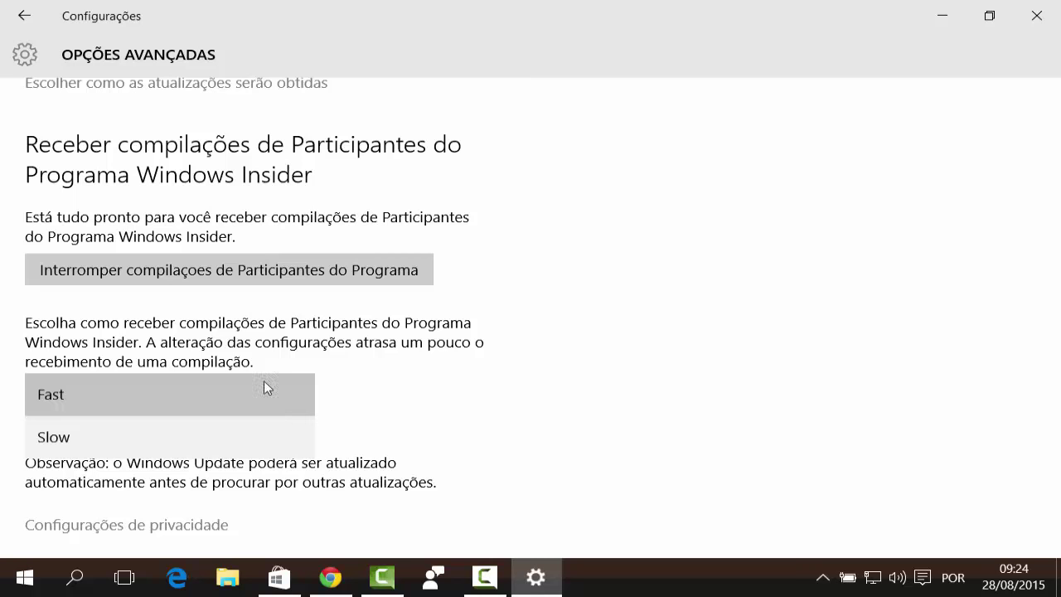
left_click(1036, 15)
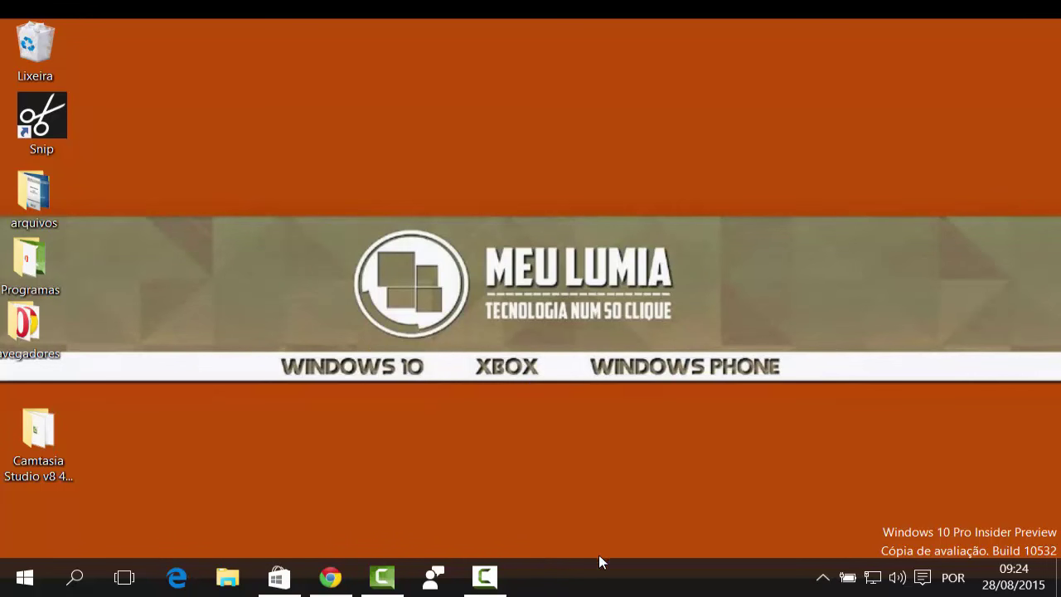
Examine the taskbar's context menu, including its toolbar and search submenus, and dismiss it without changing anything.
right_click(592, 581)
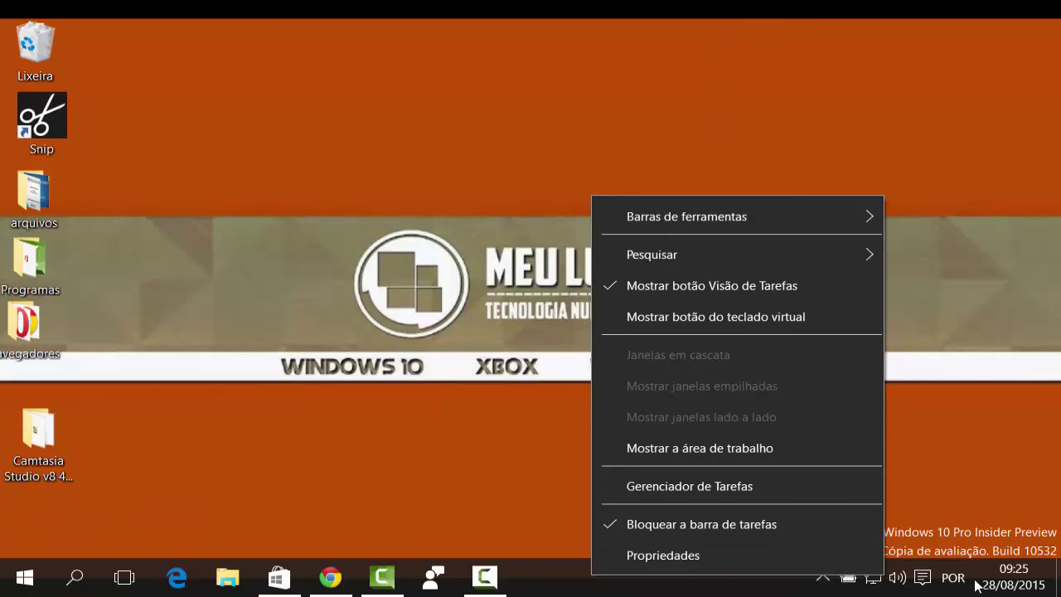
left_click(481, 439)
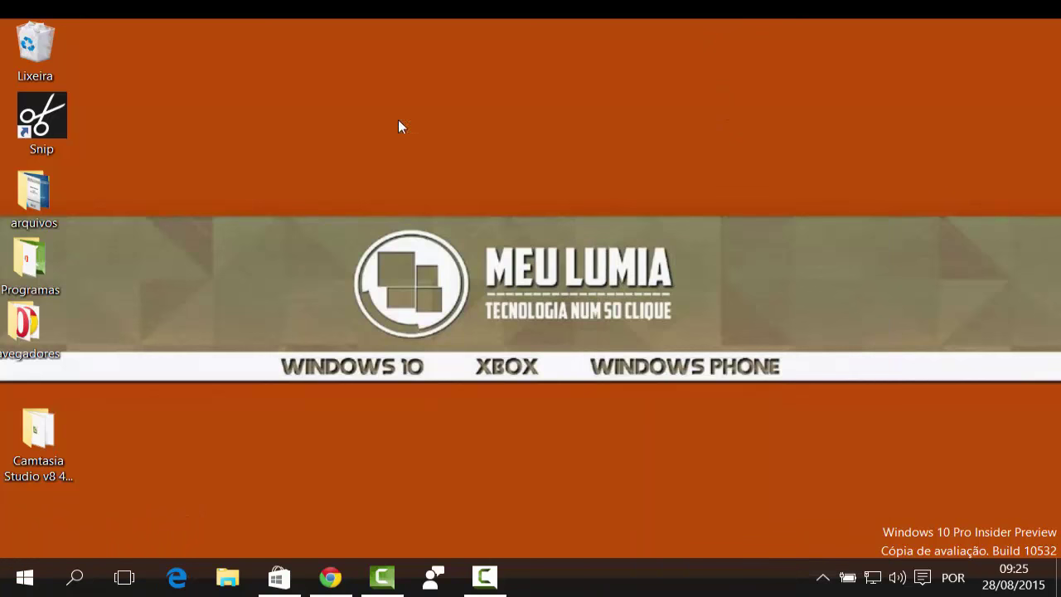
right_click(599, 576)
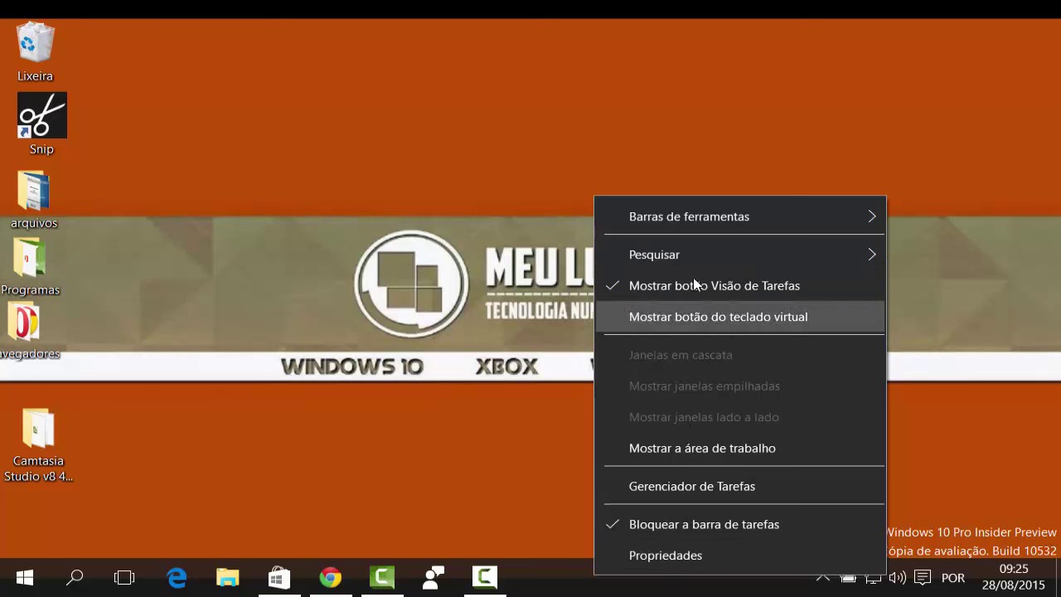
mouse_move(704, 218)
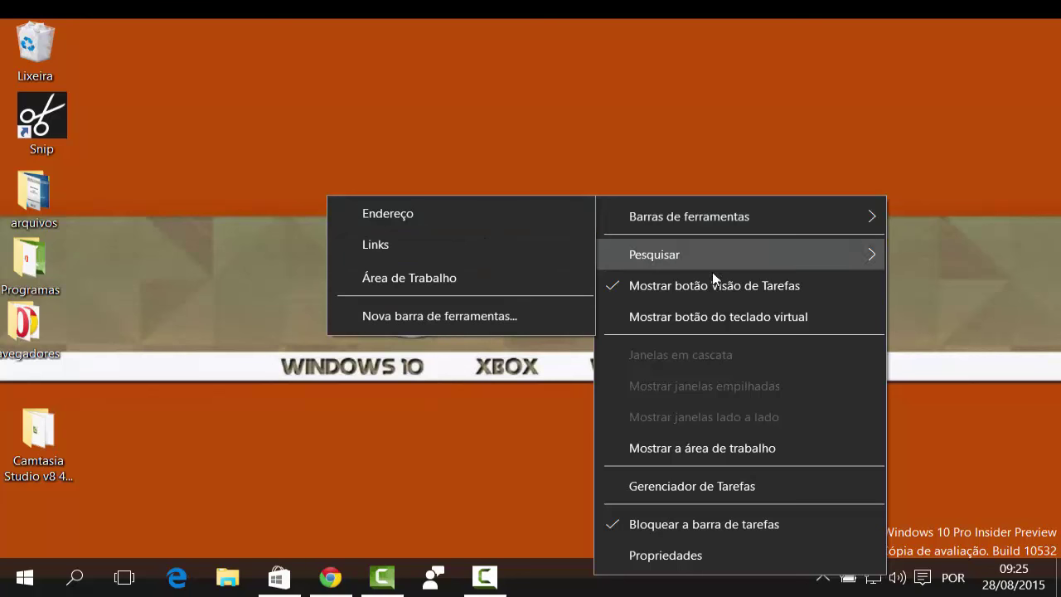
mouse_move(700, 254)
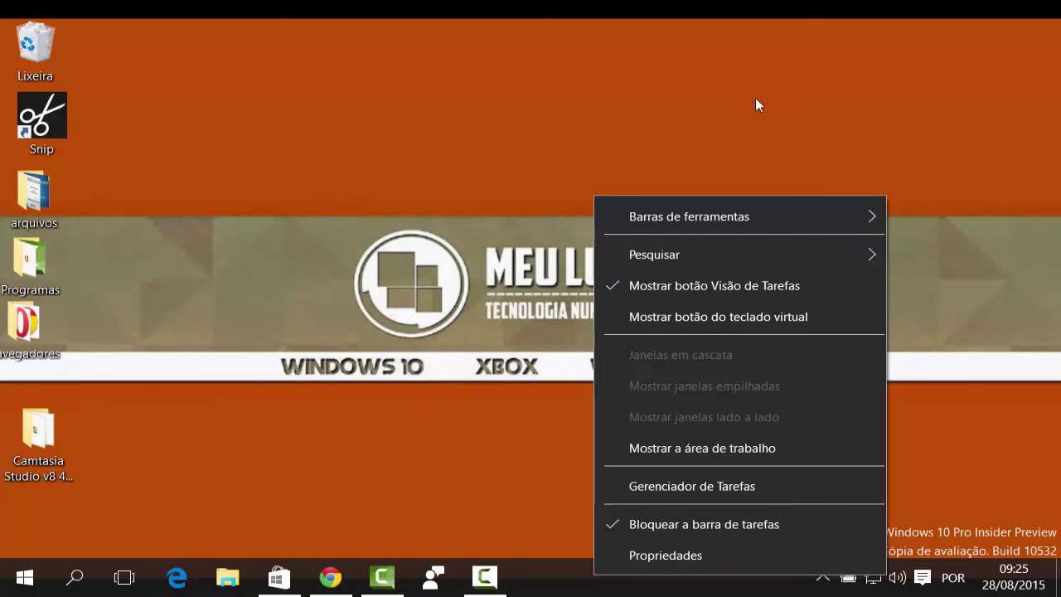
left_click(580, 580)
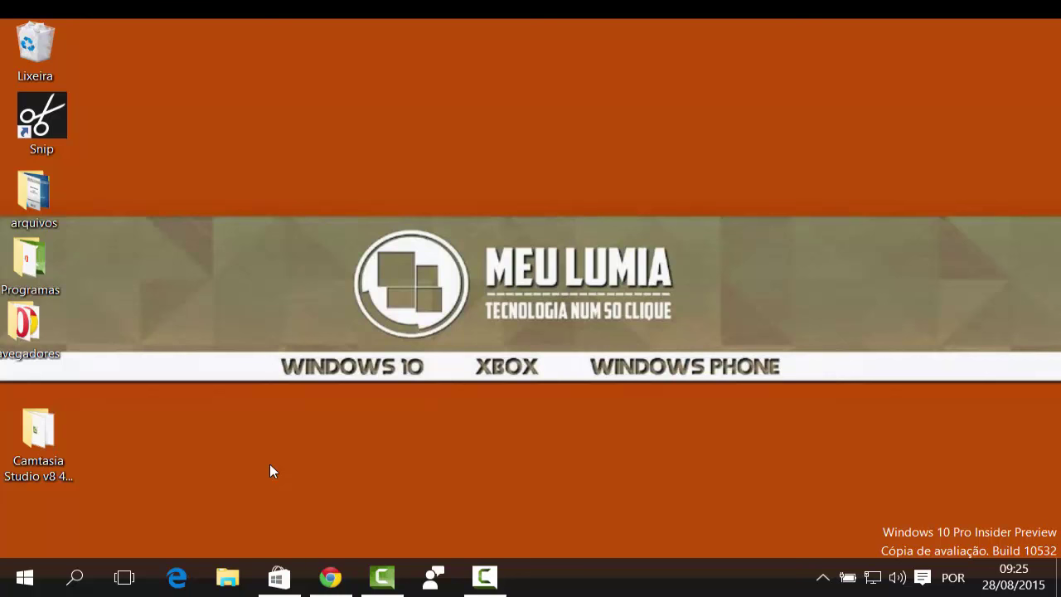
Open File Explorer, restore it to a smaller window, minimize it and bring it back to show the window animation.
left_click(228, 577)
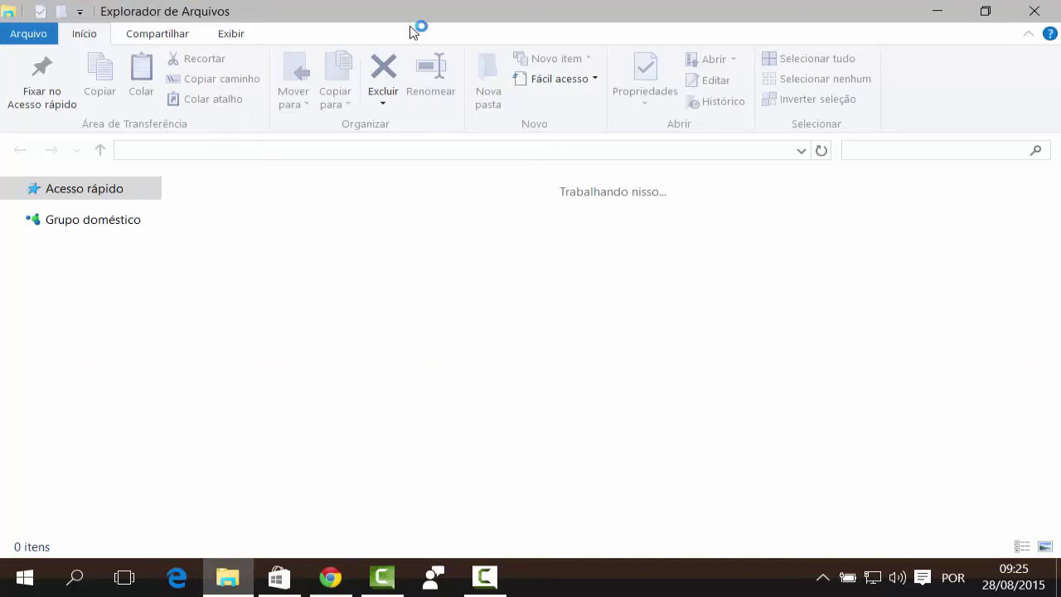
double_click(428, 12)
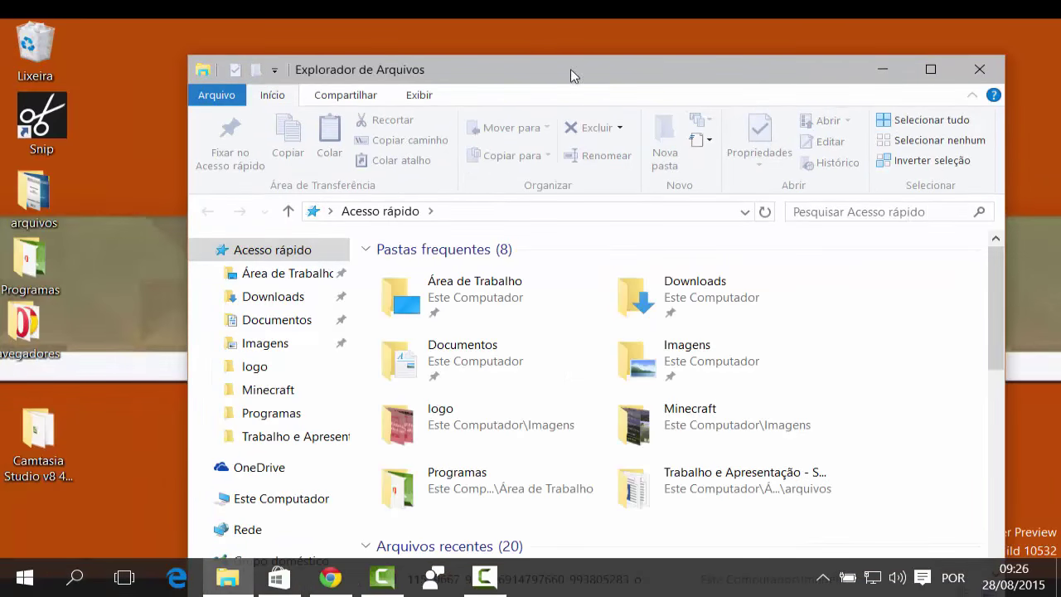
left_click(870, 64)
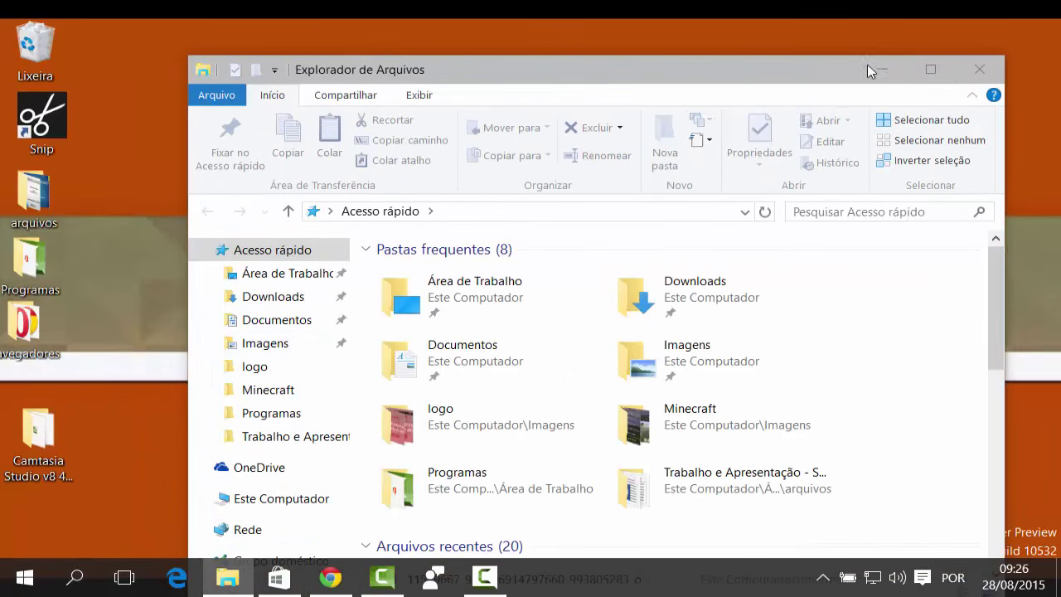
left_click(237, 577)
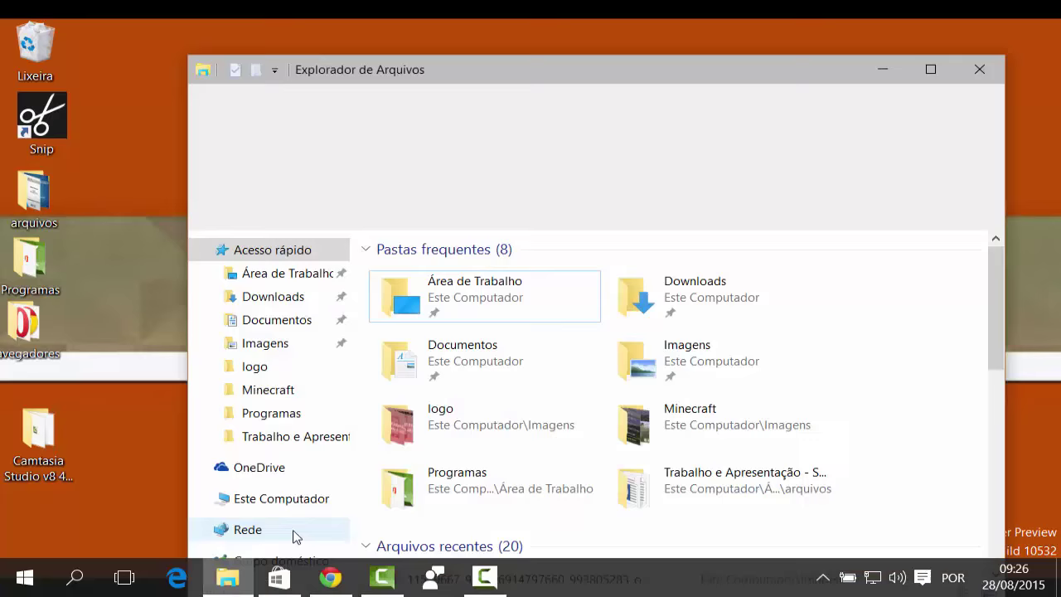
Switch to Chrome and minimize it again to show the window animation over File Explorer.
left_click(330, 578)
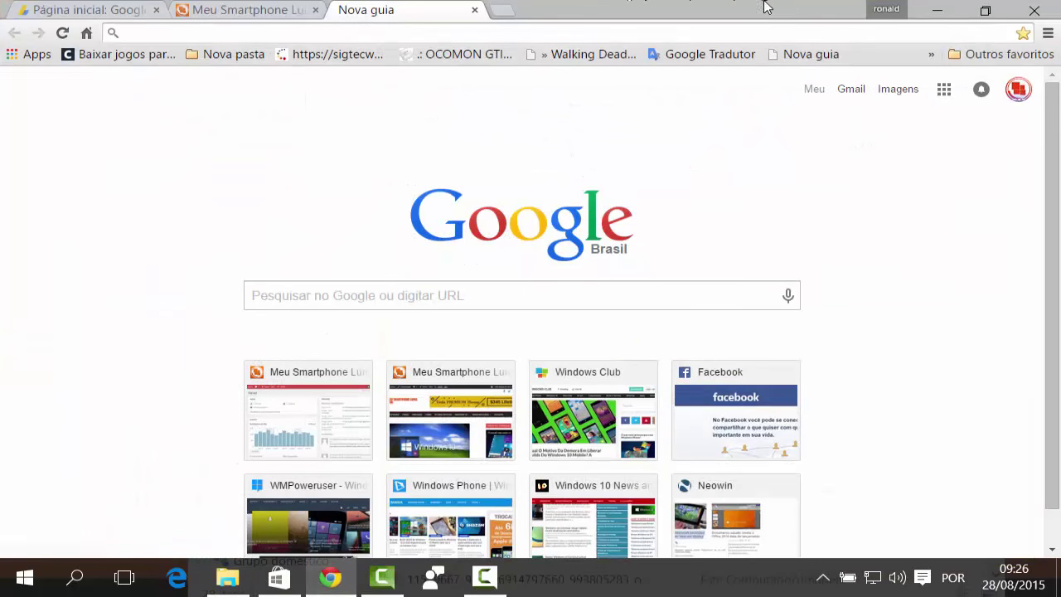
left_click_drag(767, 5, 642, 70)
left_click(736, 78)
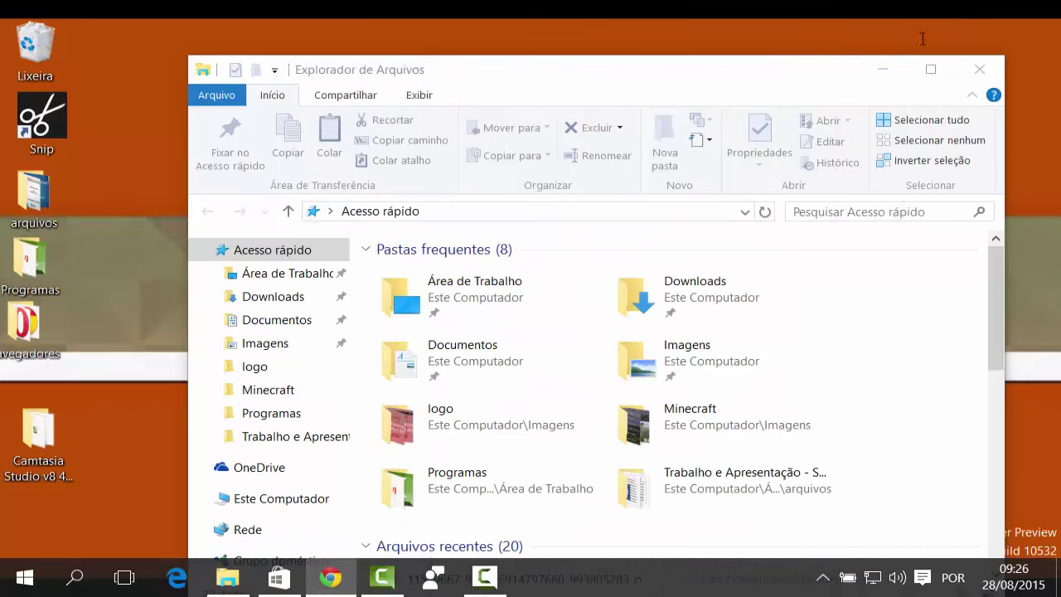
key("super+Down")
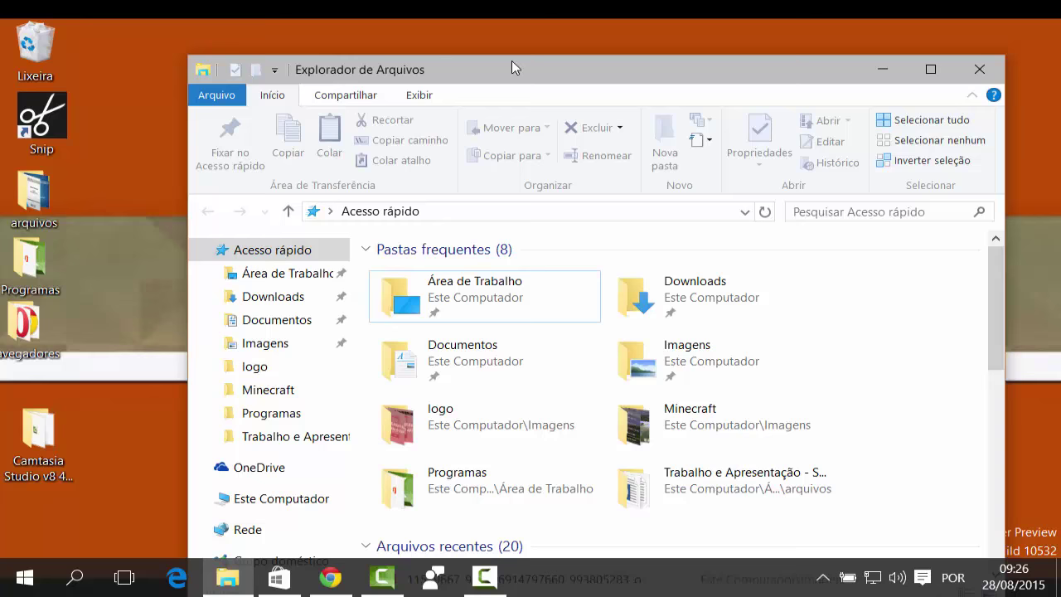
Open the Imagens folder in File Explorer and select the filmes folder.
left_click(365, 100)
left_click(285, 95)
left_click(282, 354)
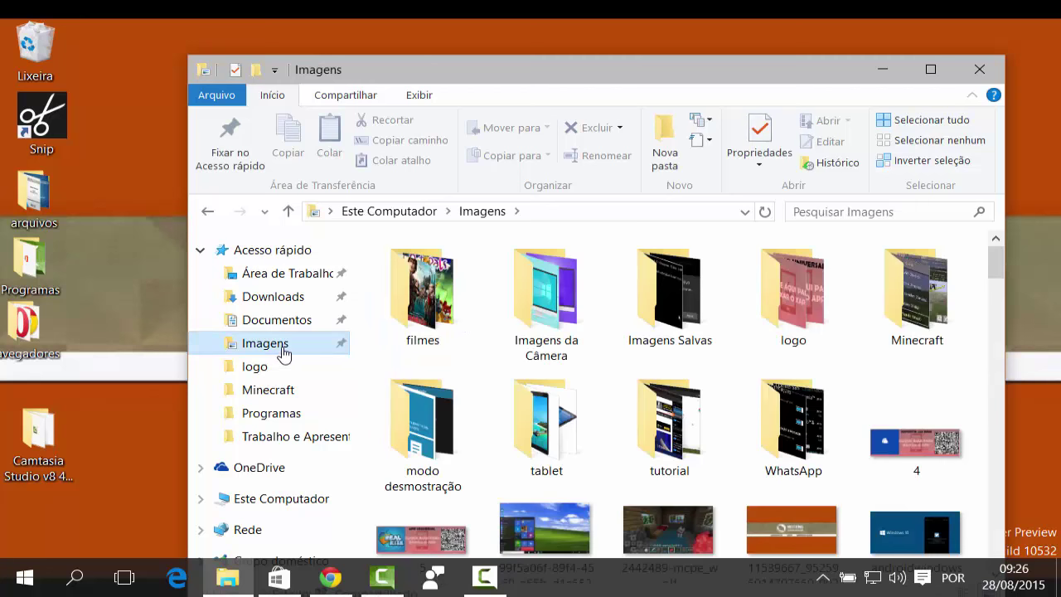
left_click(435, 279)
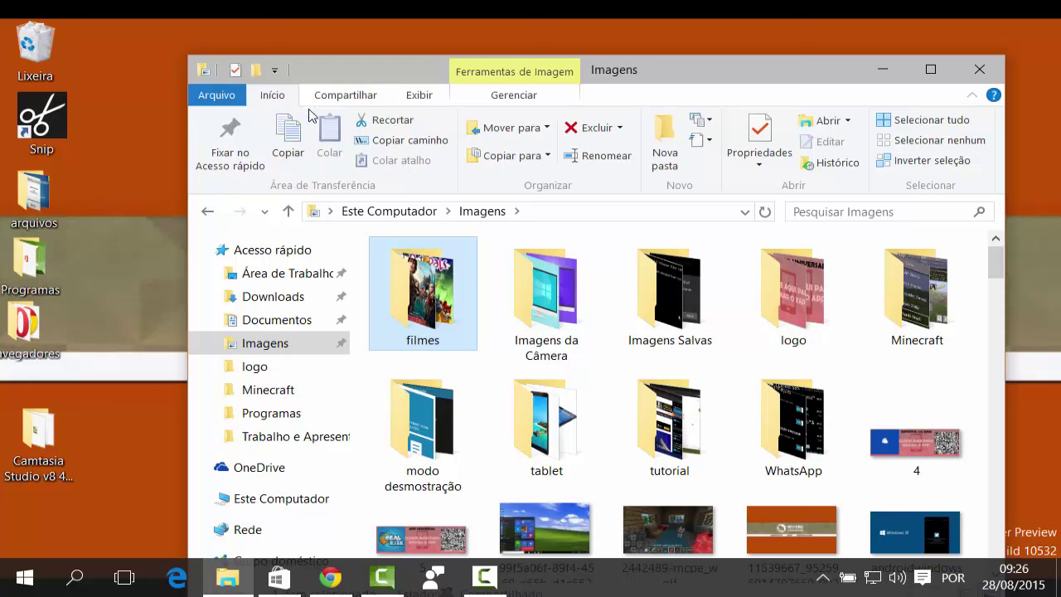
Look through the home, sharing and view commands for the selected folder, and minimize File Explorer.
scroll(365, 98, "down", 3)
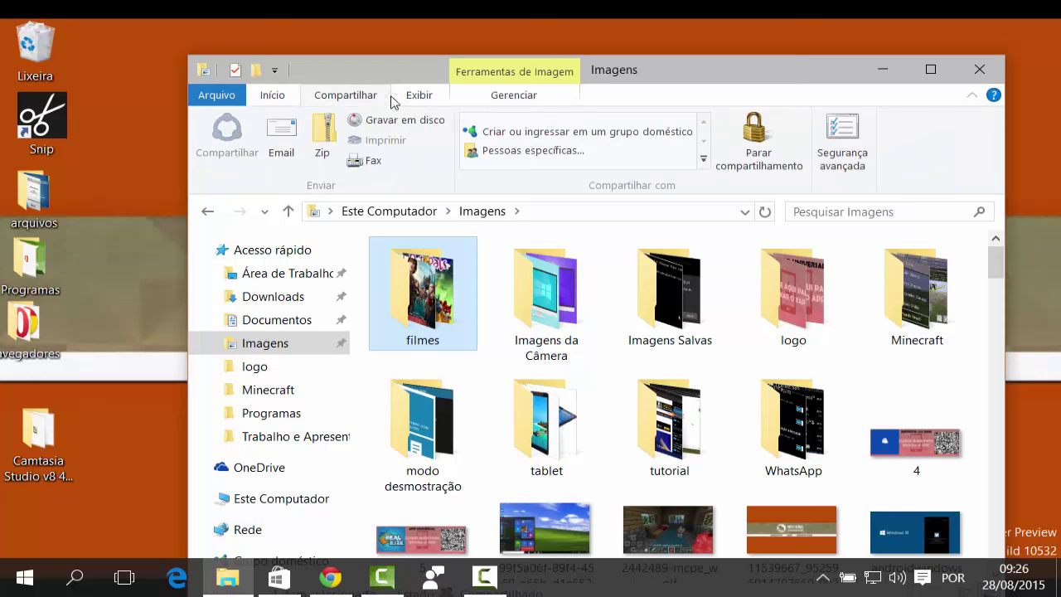
left_click(294, 101)
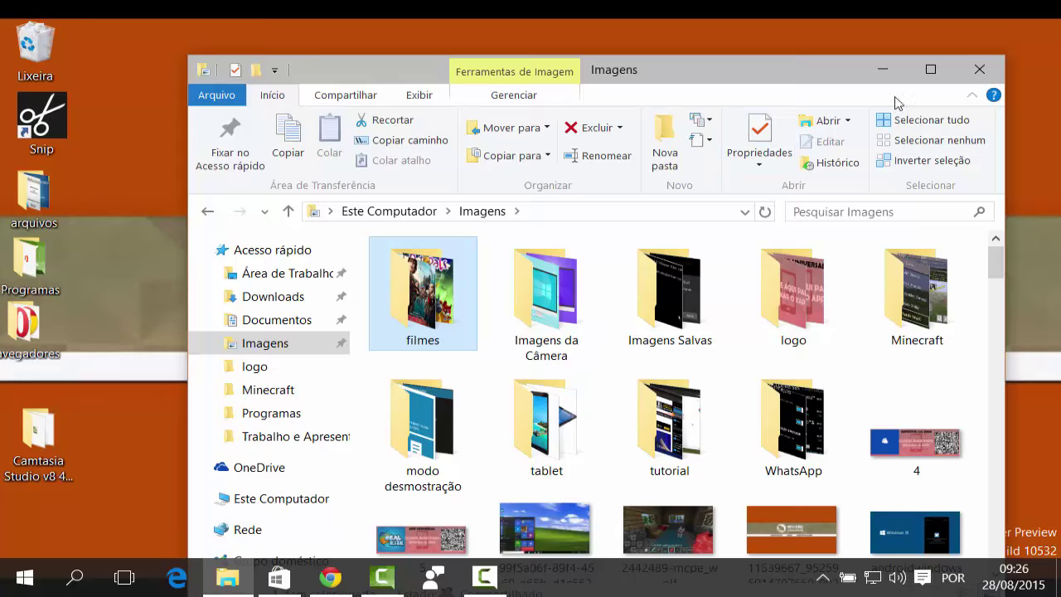
left_click(354, 96)
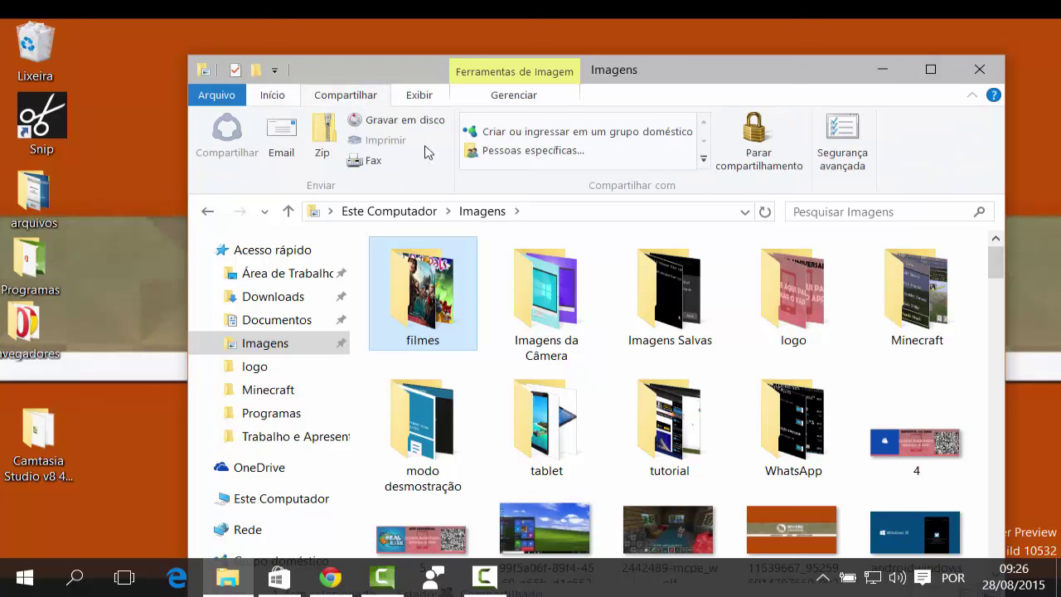
left_click(407, 99)
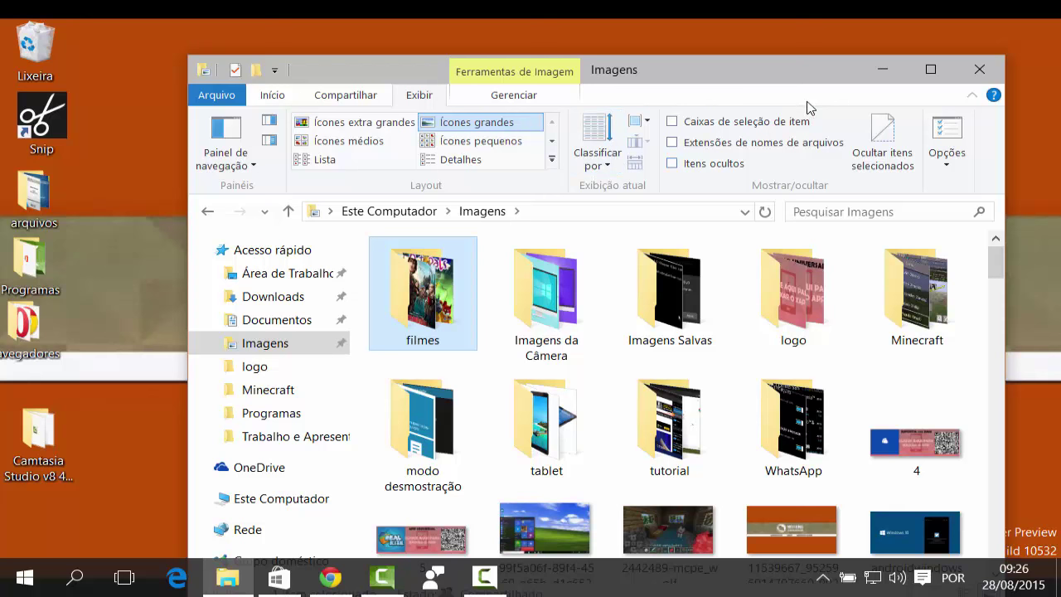
left_click(883, 71)
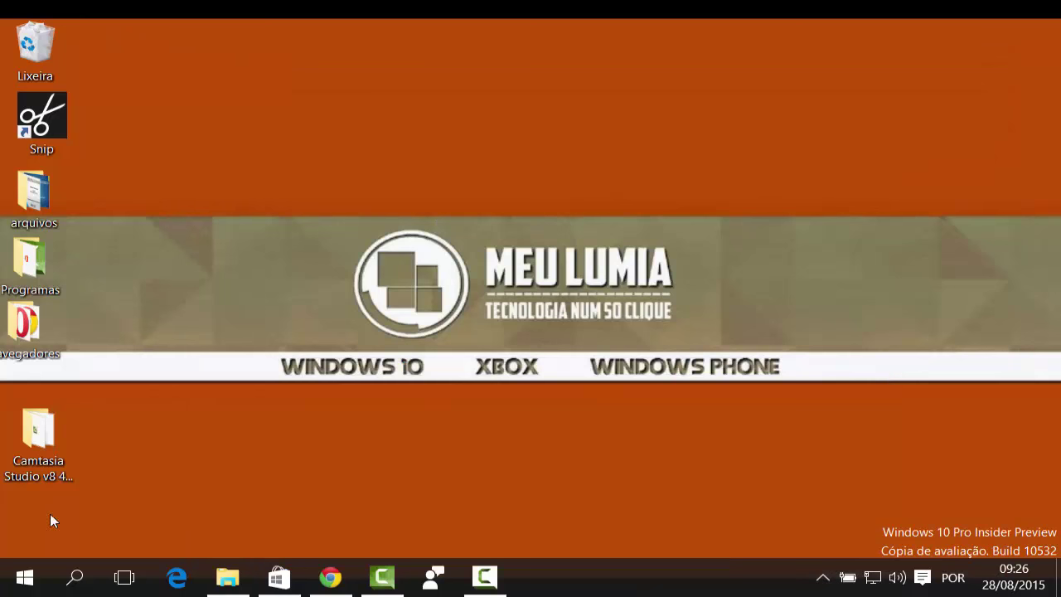
Examine the desktop's context menu with its icon view options, and dismiss it.
right_click(270, 168)
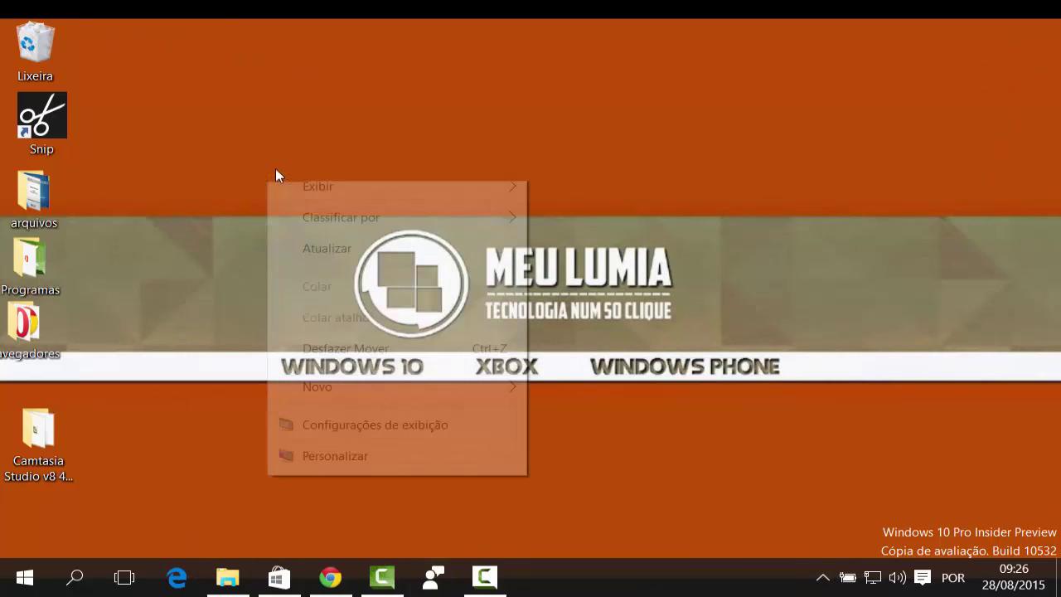
mouse_move(319, 183)
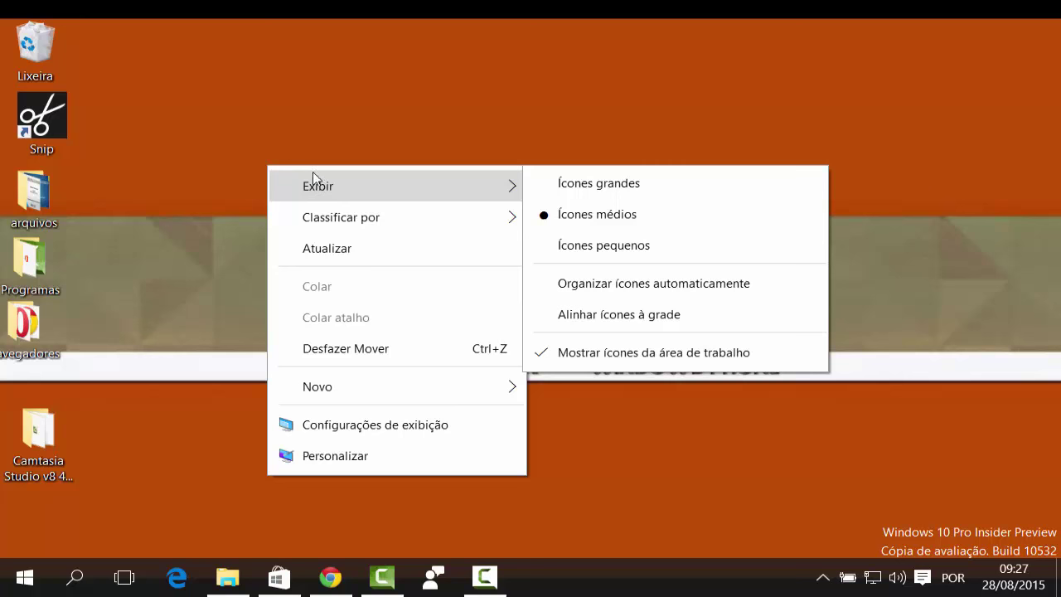
left_click(90, 57)
Move the Lixeira, Snip and arquivos icons into a column in the middle of the desktop.
left_click_drag(49, 47, 498, 120)
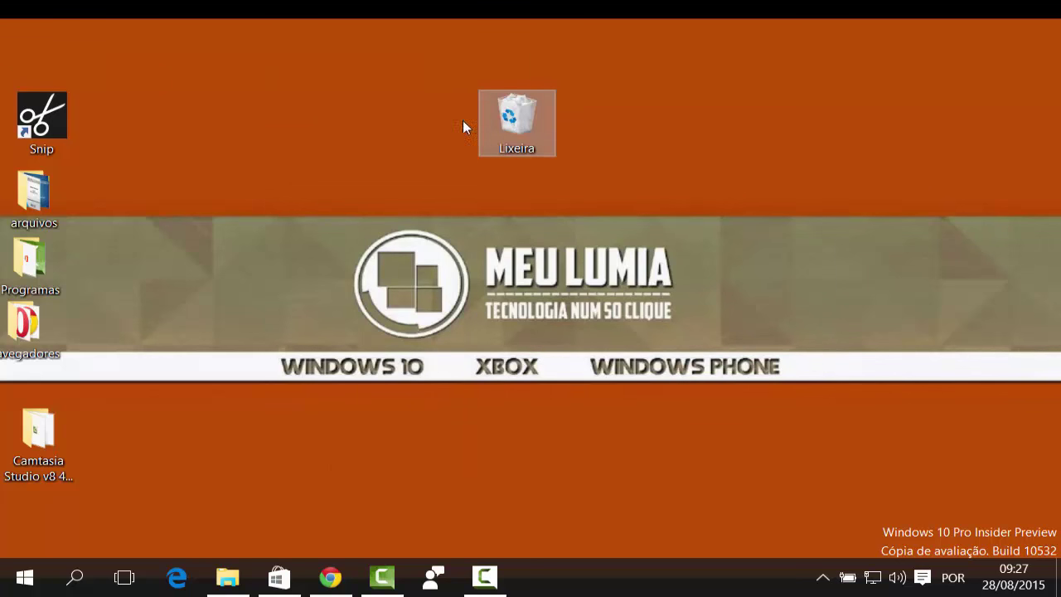
left_click_drag(41, 116, 512, 180)
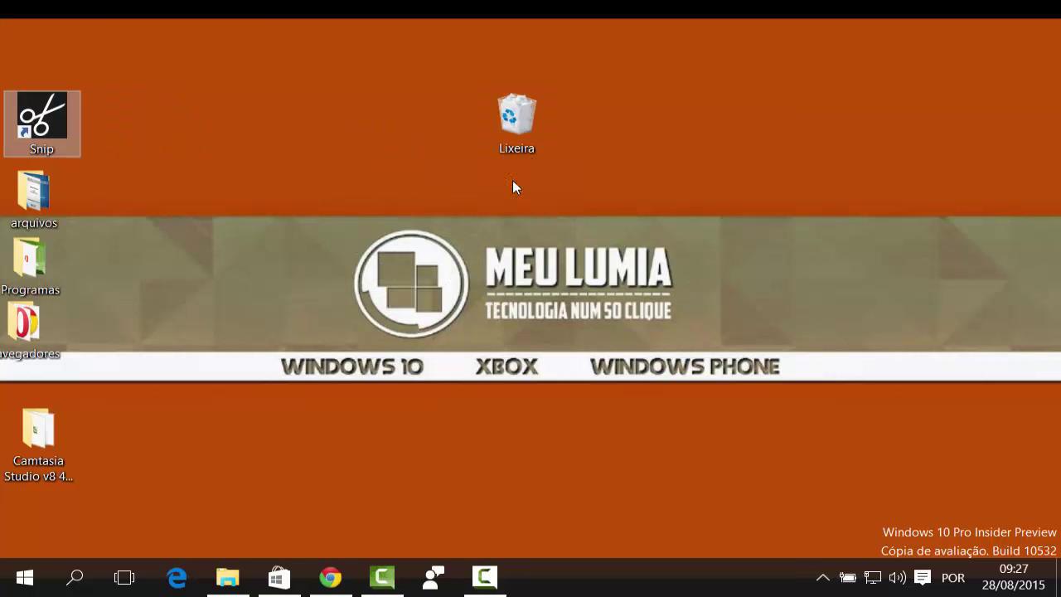
left_click_drag(33, 195, 517, 249)
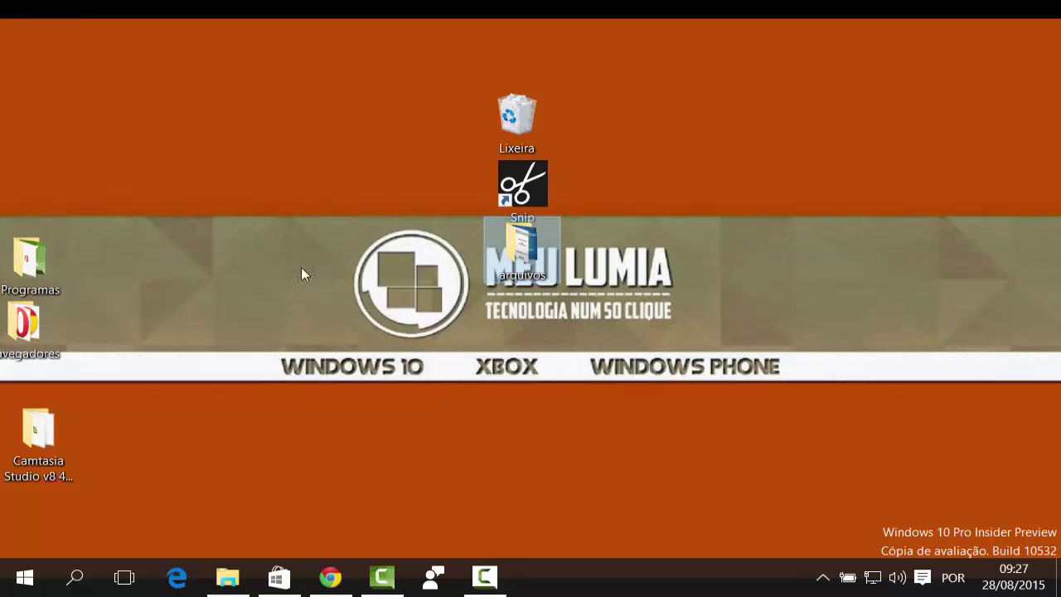
Reposition the Snip shortcut and the arquivos folder to the right of Lixeira so that they overlap.
left_click_drag(18, 272, 541, 255)
left_click_drag(522, 184, 646, 174)
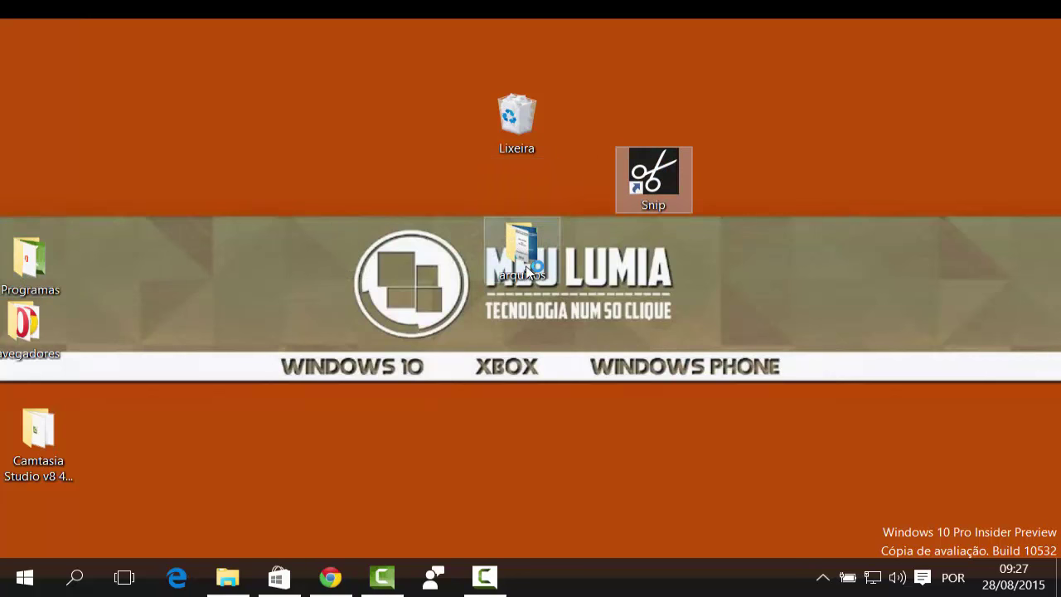
left_click_drag(522, 249, 652, 207)
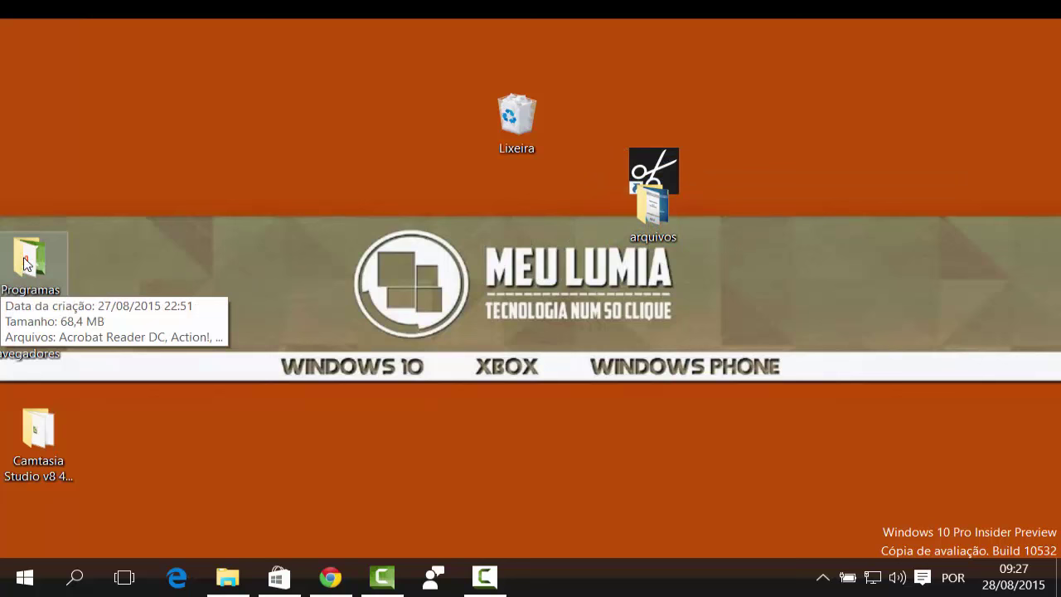
Move the Programas folder into the arquivos folder, and place arquivos and Snip in a column beneath Lixeira.
left_click_drag(27, 266, 654, 245)
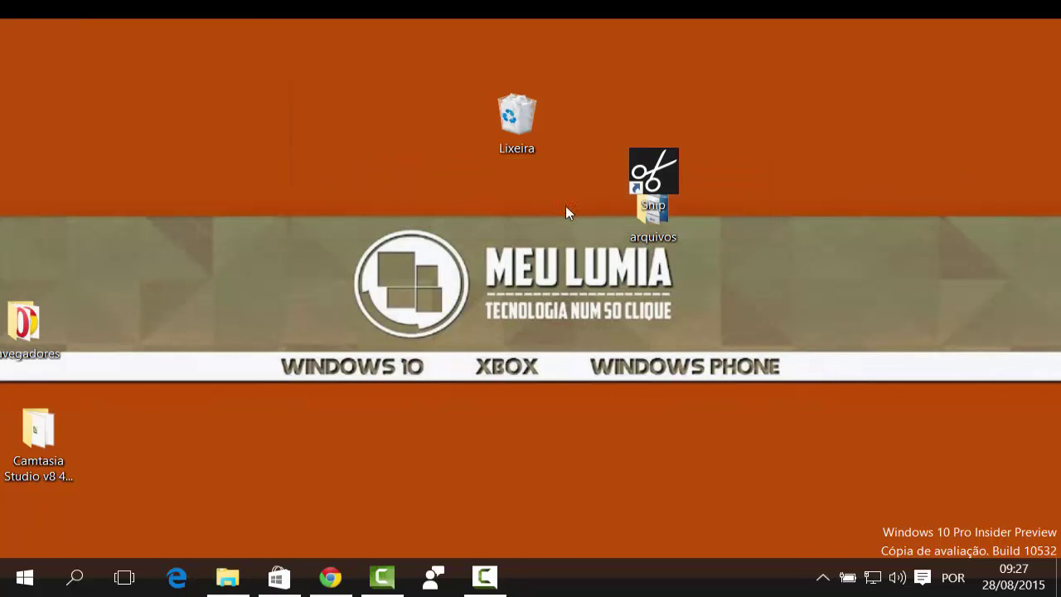
left_click_drag(654, 214, 539, 178)
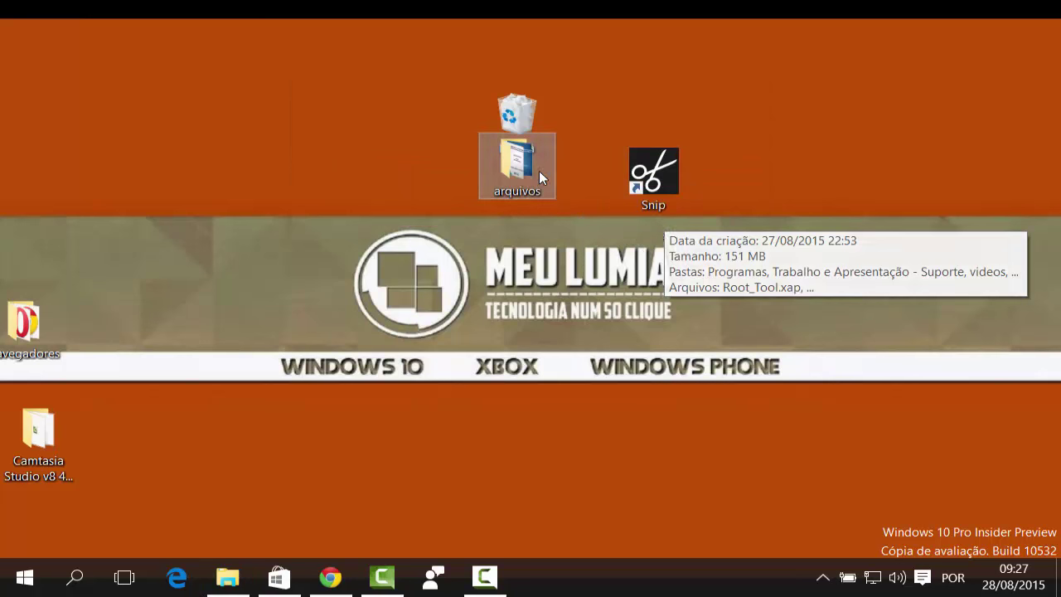
left_click_drag(654, 175, 507, 232)
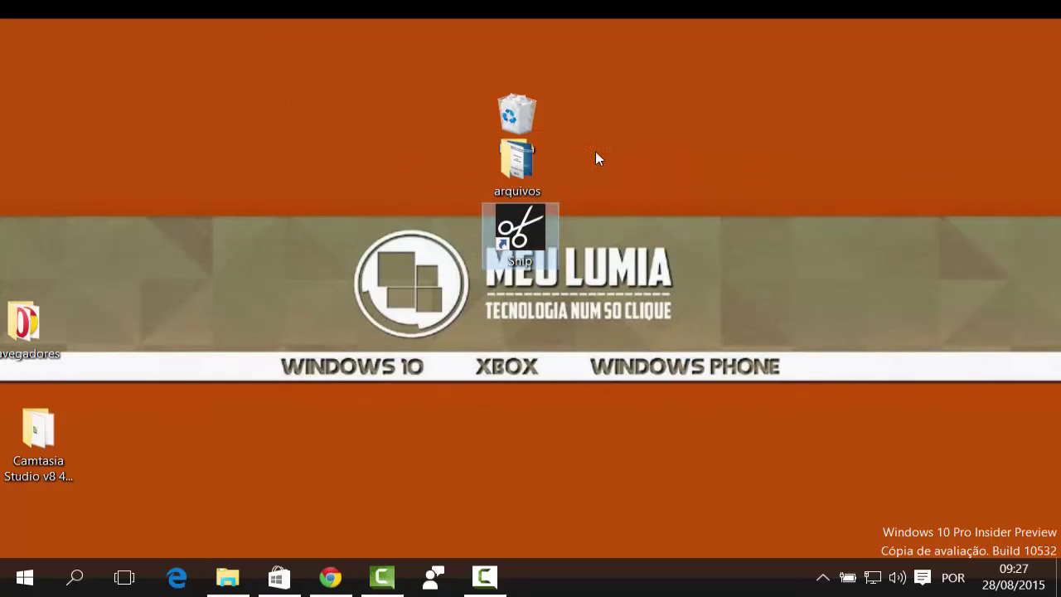
left_click(563, 244)
Line up Lixeira, arquivos, Snip, navegadores and the Camtasia Studio folder in one column along the desktop's left edge.
left_click_drag(29, 323, 37, 237)
left_click_drag(529, 241, 43, 195)
left_click_drag(529, 178, 50, 120)
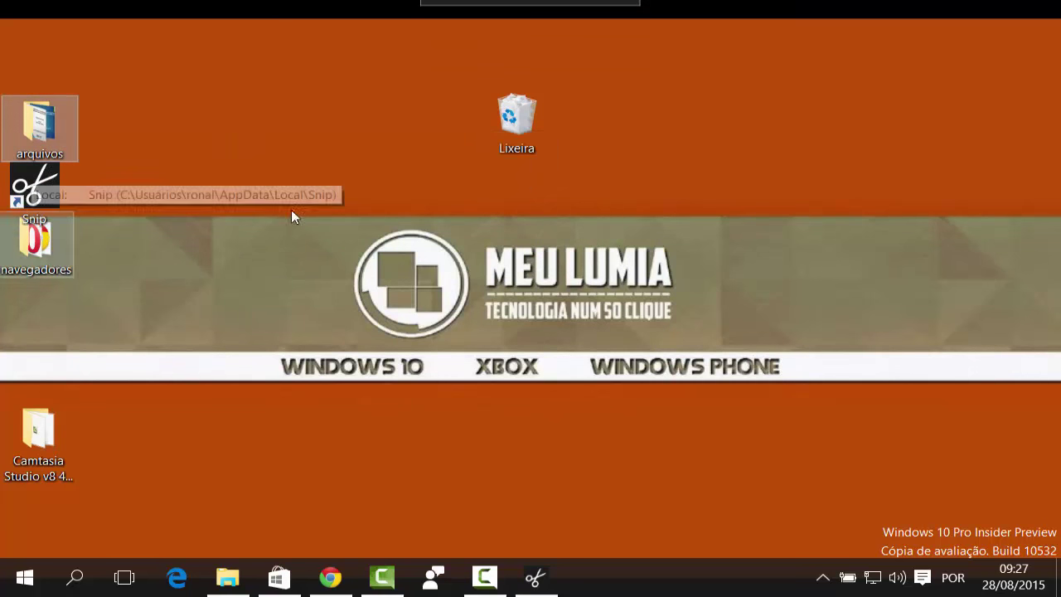
left_click_drag(516, 117, 39, 73)
left_click_drag(60, 473, 48, 359)
left_click(269, 274)
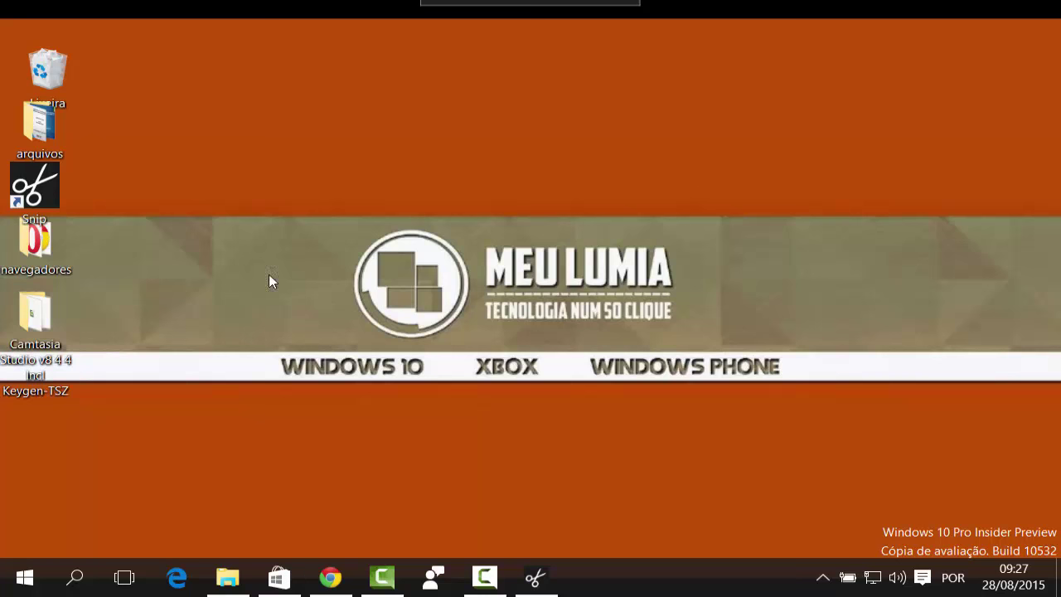
Examine the desktop's context menu and the file types offered for new items, and refresh the desktop.
right_click(358, 144)
mouse_move(440, 170)
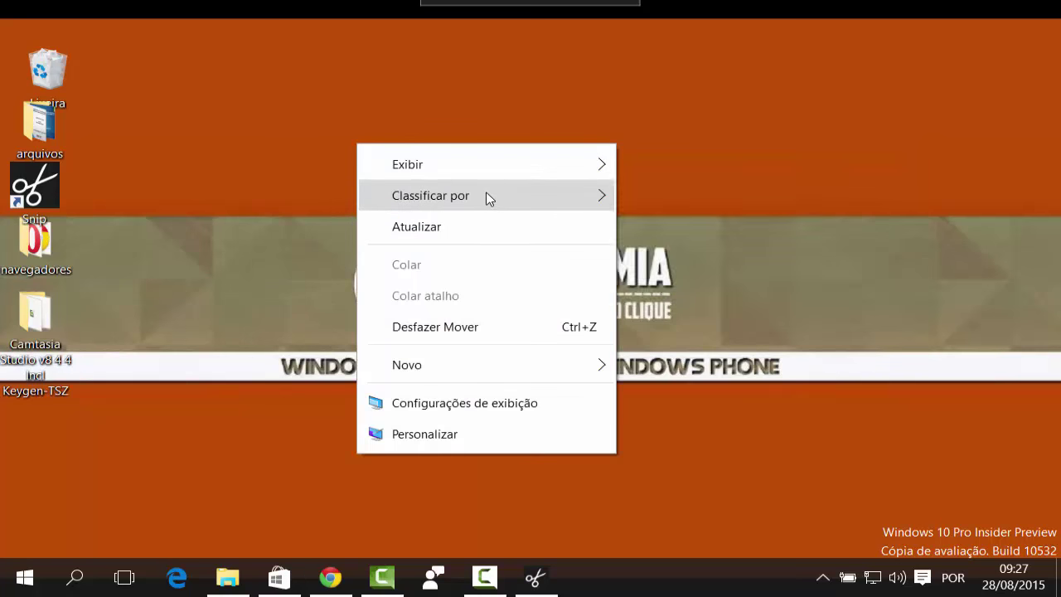
mouse_move(487, 194)
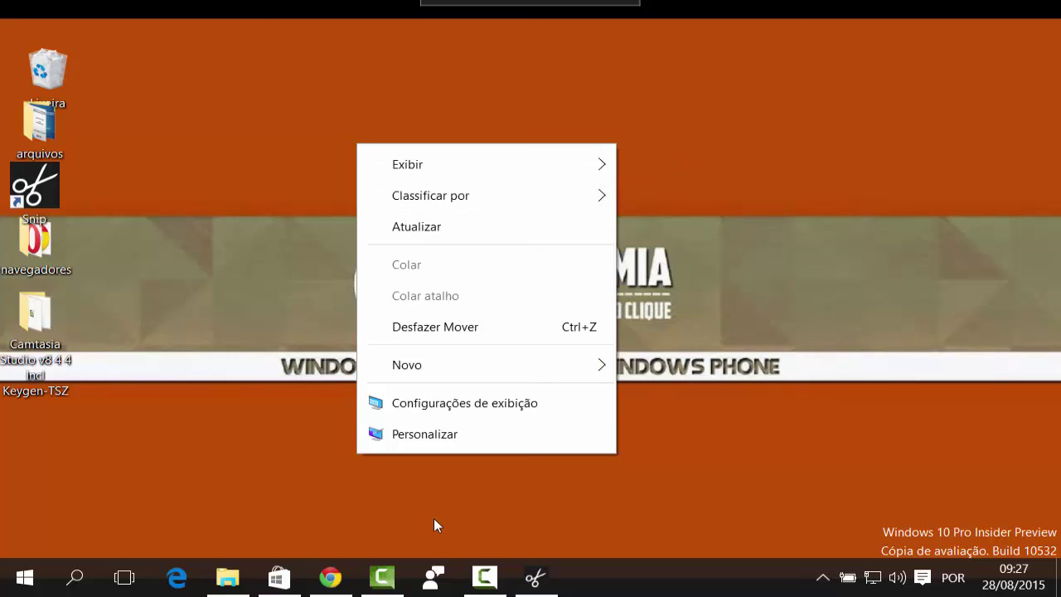
left_click(604, 366)
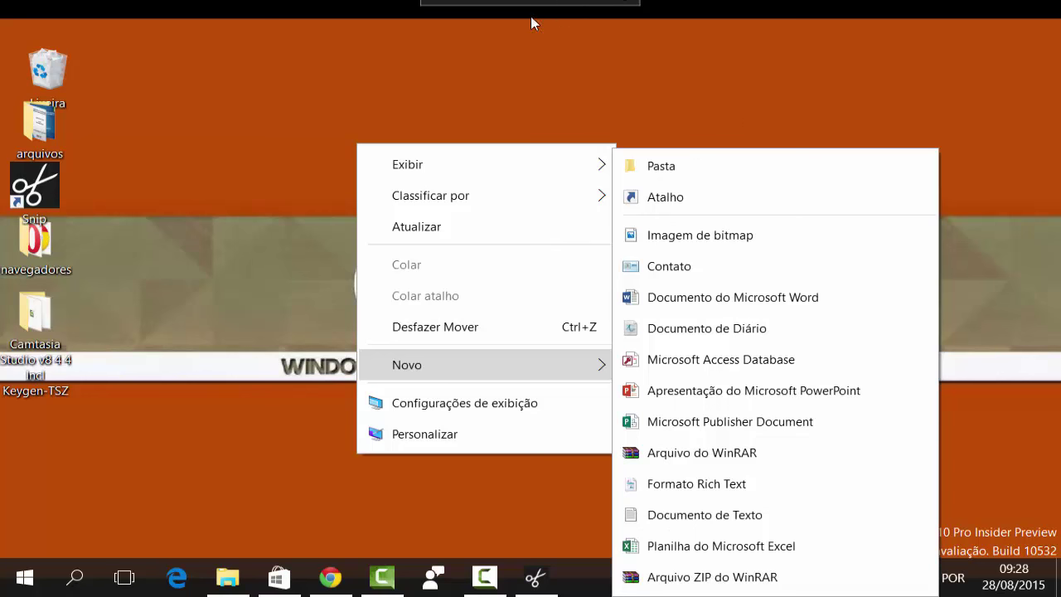
left_click(353, 80)
right_click(350, 68)
left_click(436, 146)
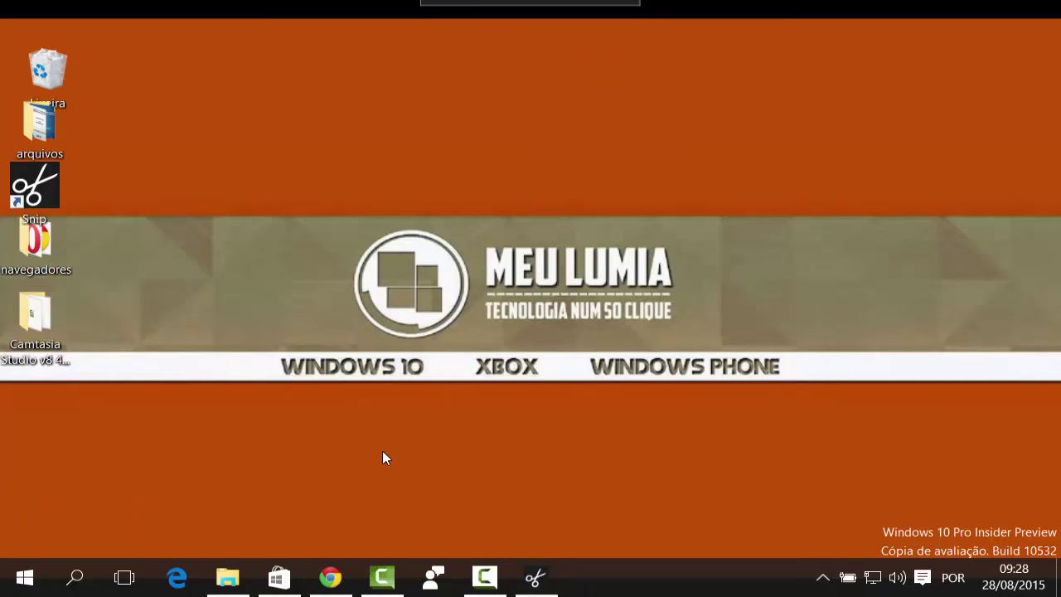
Switch to the Store and start getting the free Twitter app from its page.
left_click(278, 577)
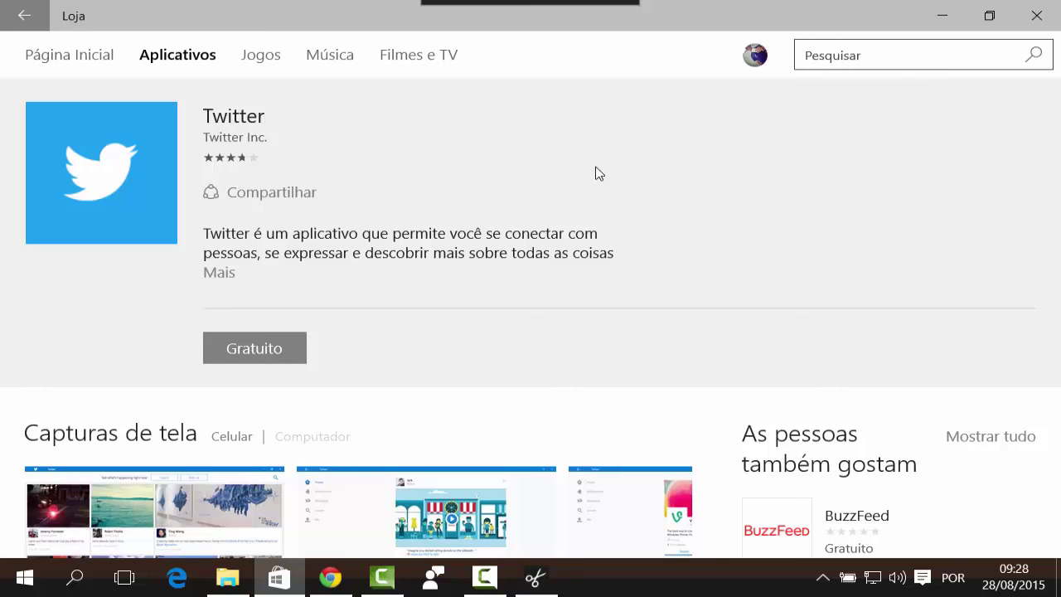
left_click(298, 348)
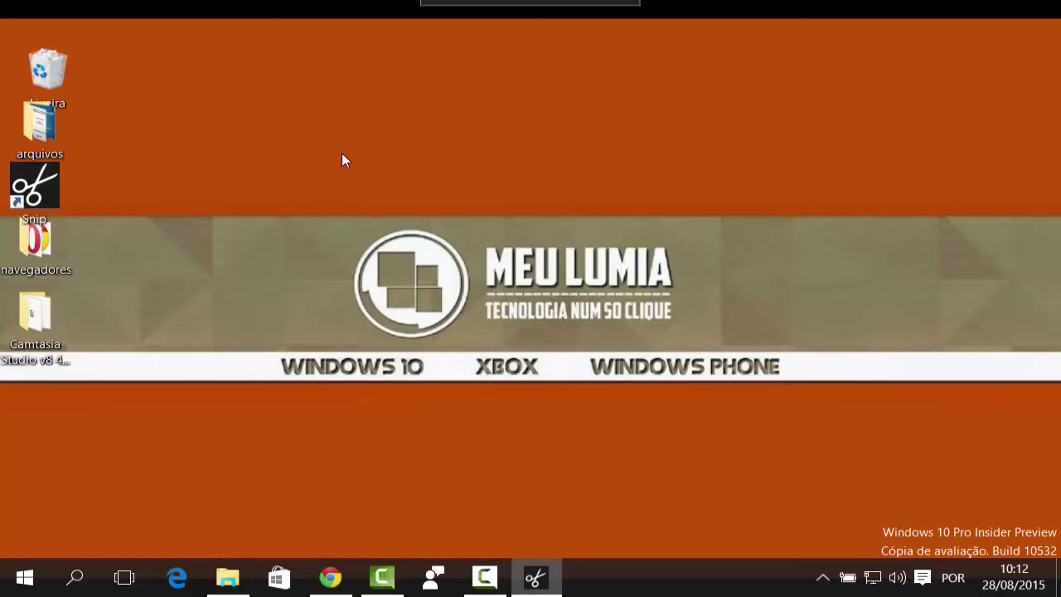
Refresh the desktop.
right_click(342, 155)
left_click(365, 234)
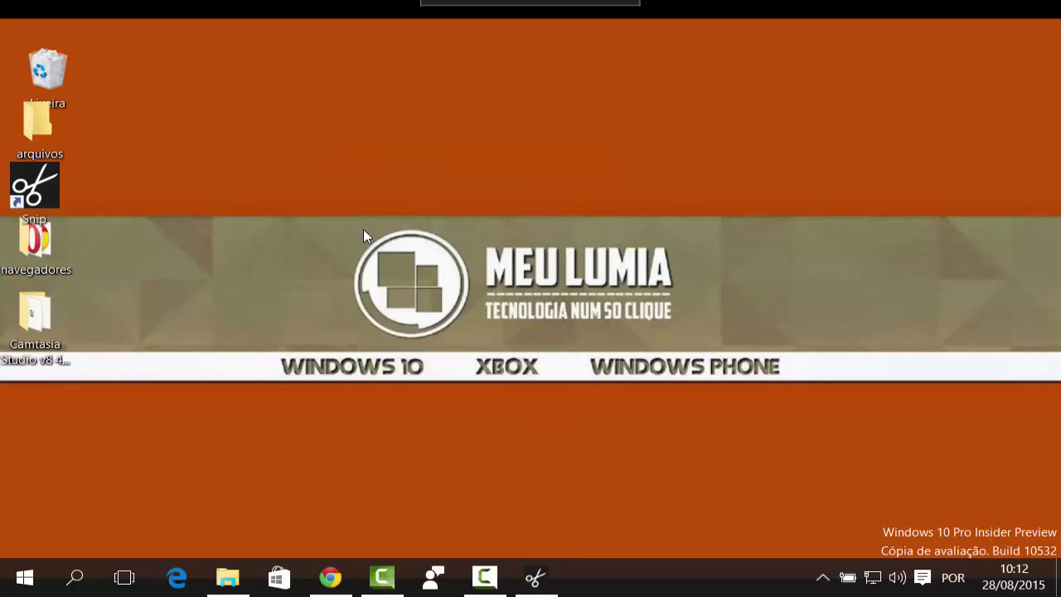